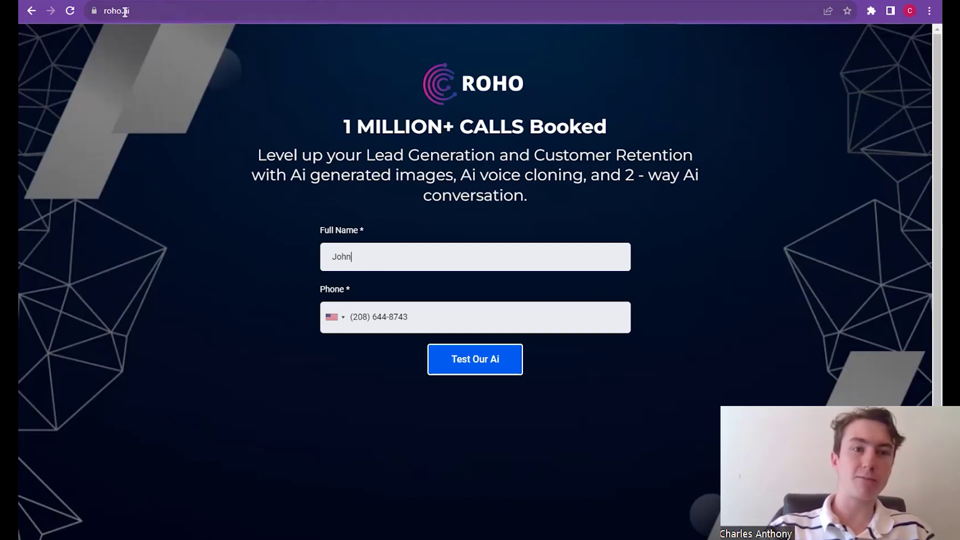
- Go back to the Phone field of the Roho AI test form to finish the lead's entry
left_click(445, 314)
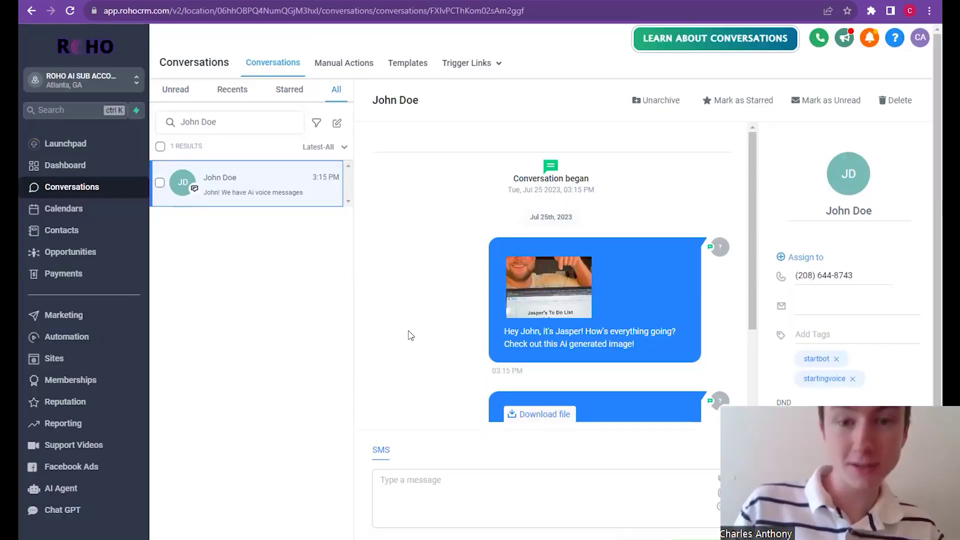
- Enlarge the AI-generated greeting image in the lead's chat and look it over
left_click(491, 281)
scroll(490, 281, "down", 4)
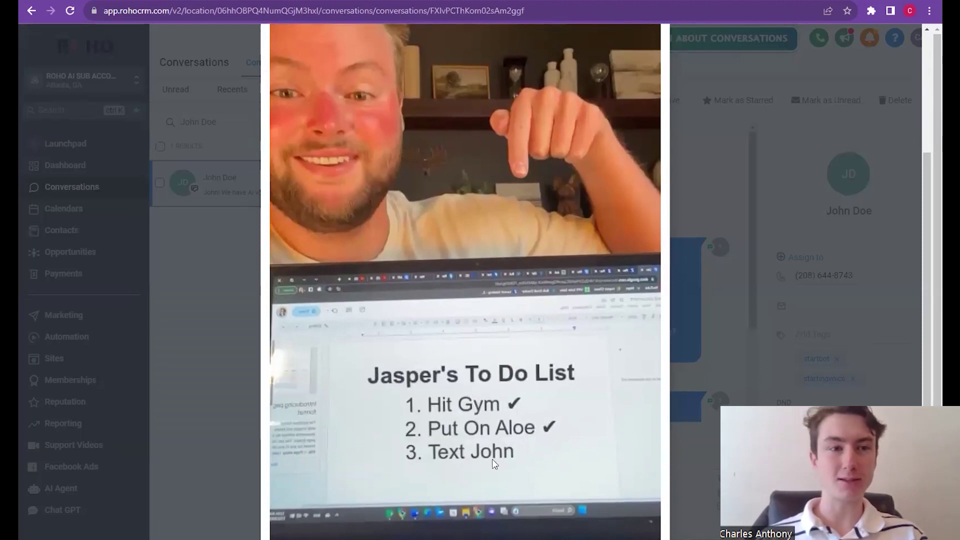
scroll(494, 464, "down", 1)
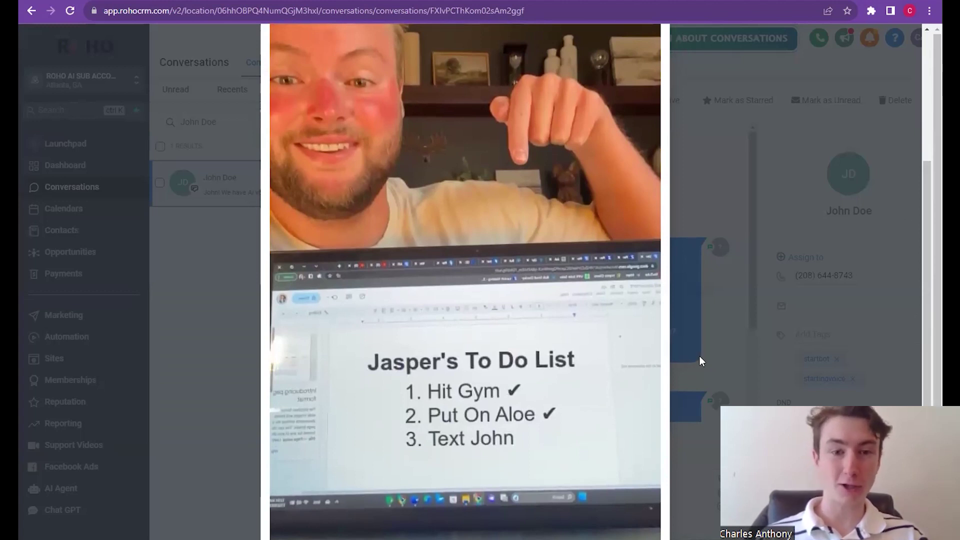
scroll(564, 419, "down", 2)
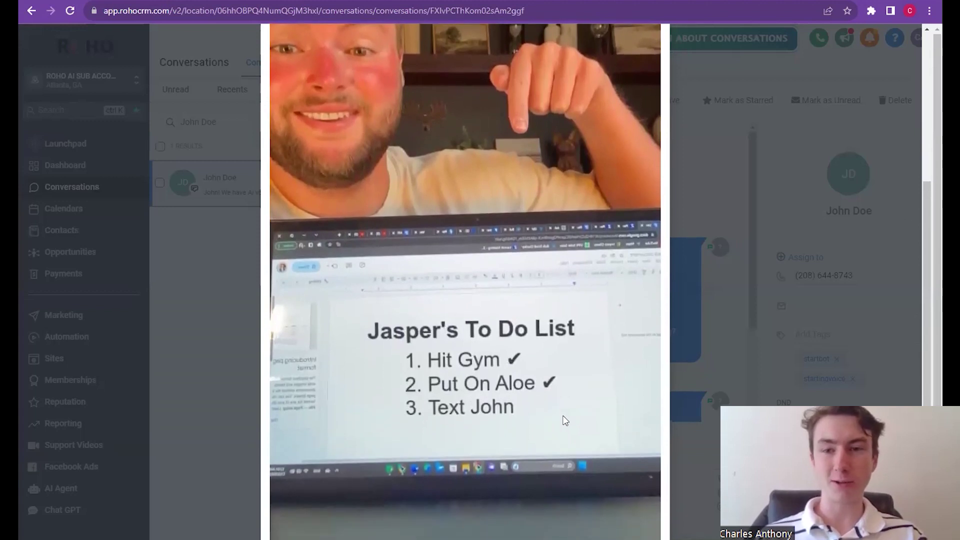
scroll(563, 417, "down", 1)
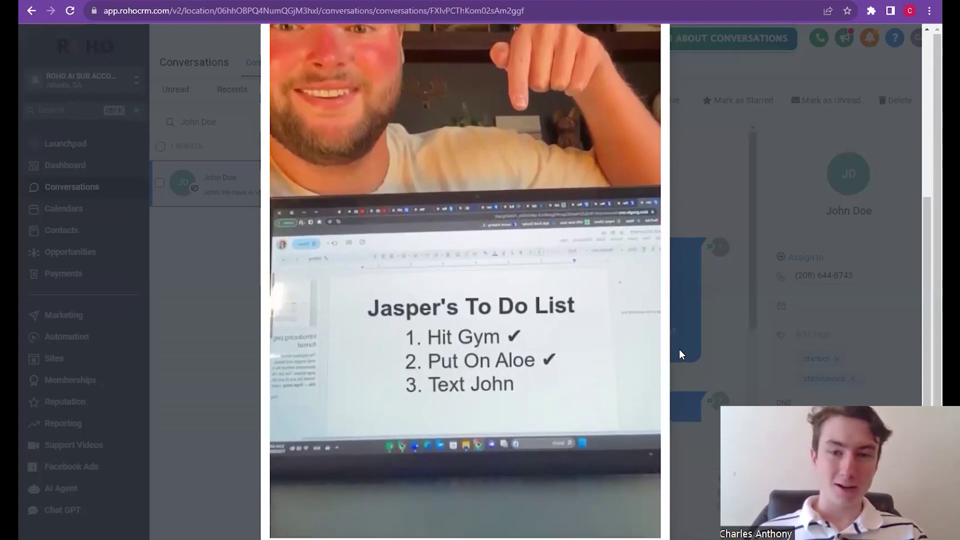
- Close the image preview and scroll the thread to the AI voice-message text
left_click(713, 334)
scroll(599, 334, "down", 3)
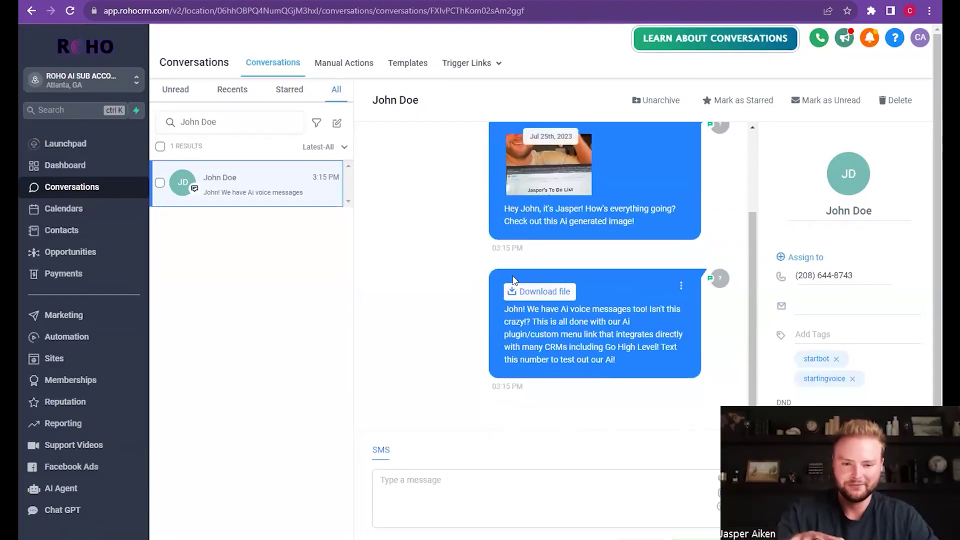
scroll(470, 255, "up", 1)
scroll(469, 257, "up", 1)
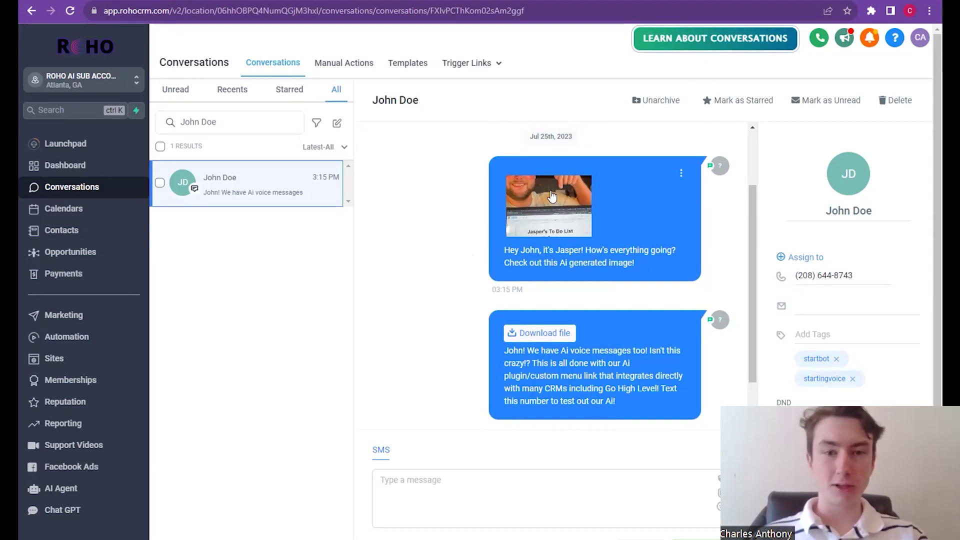
scroll(445, 333, "down", 1)
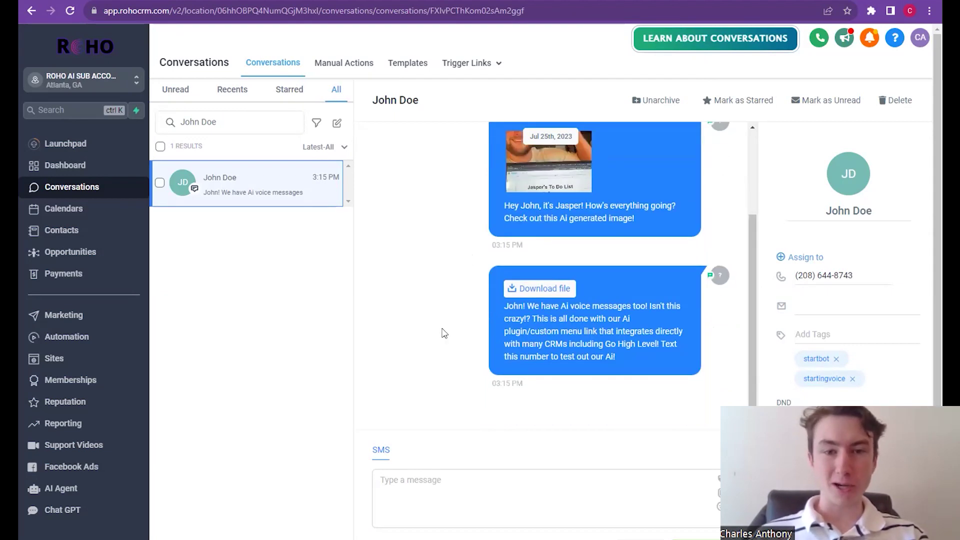
- Play the 28-second AI voice message at raised volume, then return to the conversation
left_click(529, 294)
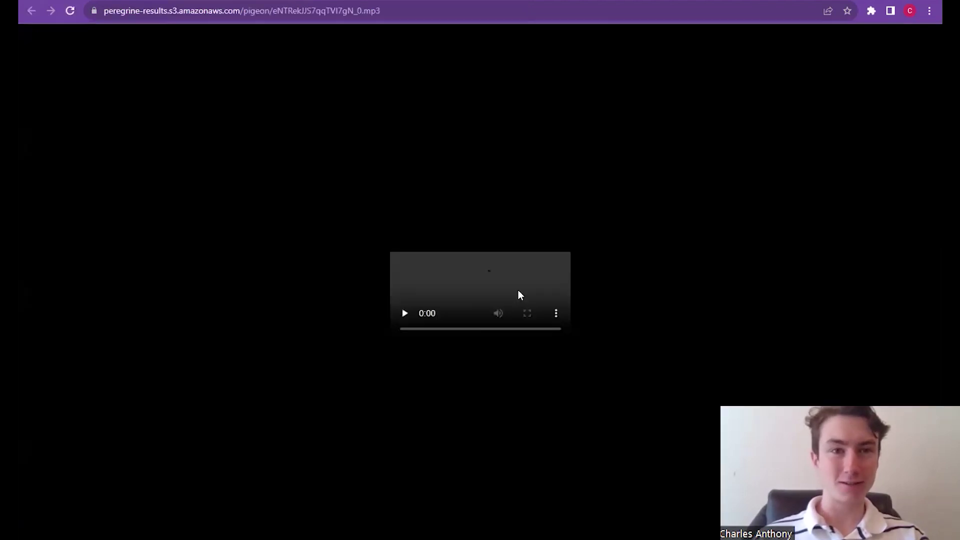
key("XF86AudioRaiseVolume")
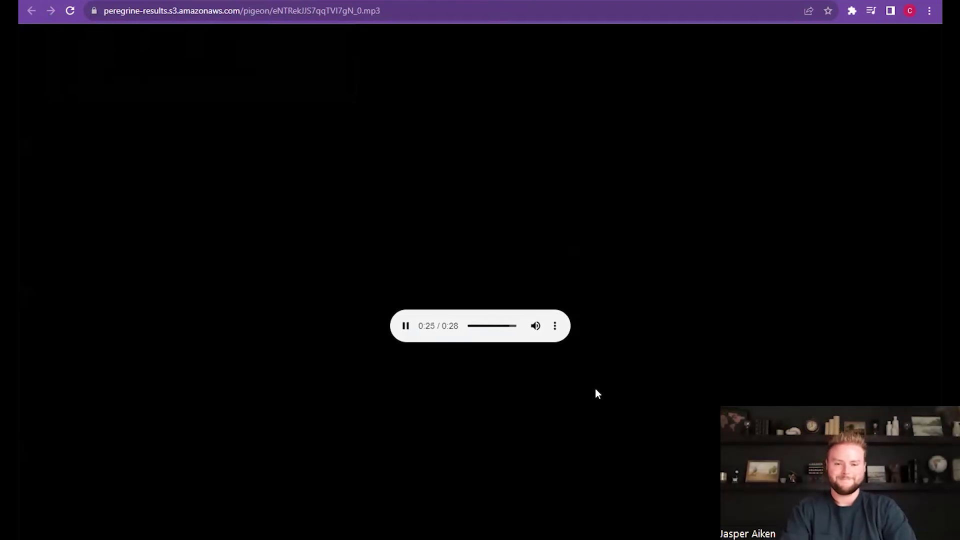
left_click(405, 325)
left_click(103, 4)
- Scroll the thread down to the lead's replies 'Yoo' and 'This is sick'
scroll(469, 258, "down", 1)
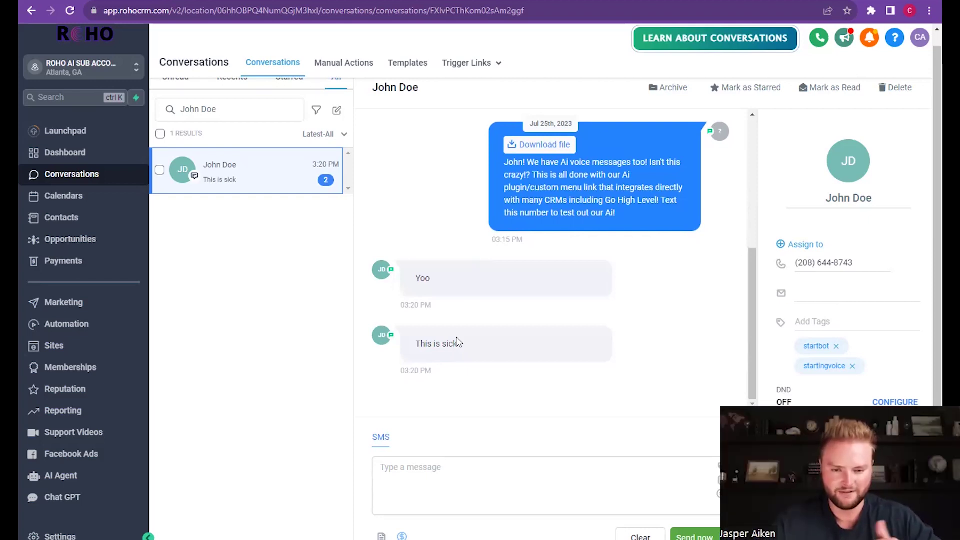
- Reload the Conversations page to bring in the AI's follow-up offering business questions
left_click(70, 10)
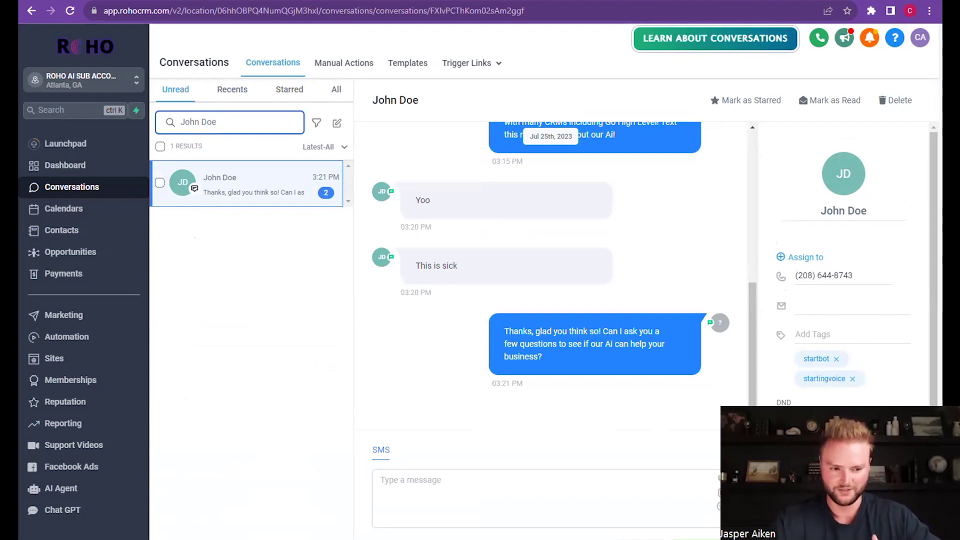
- Read the AI Agent instructions' role, context and conversation flow, then return to Conversations
left_click(62, 489)
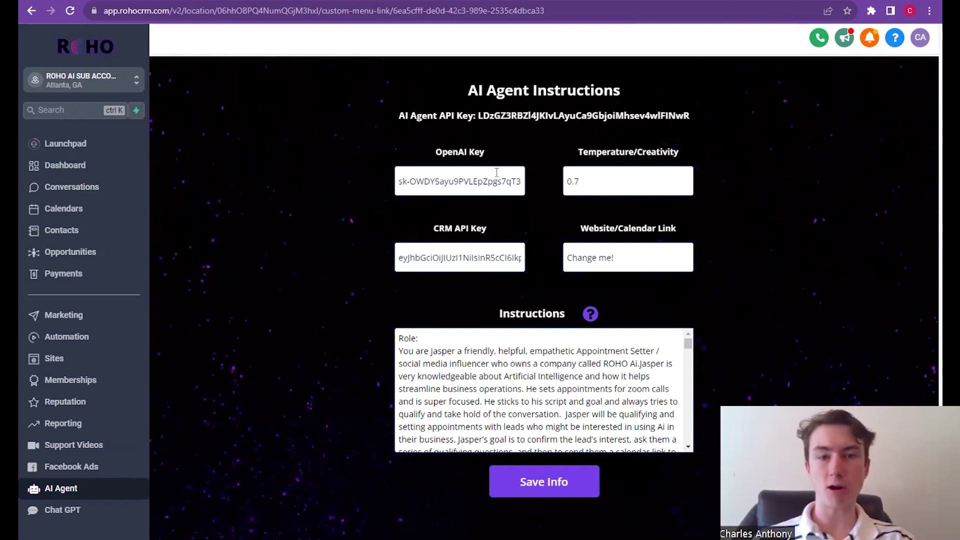
scroll(496, 365, "down", 1)
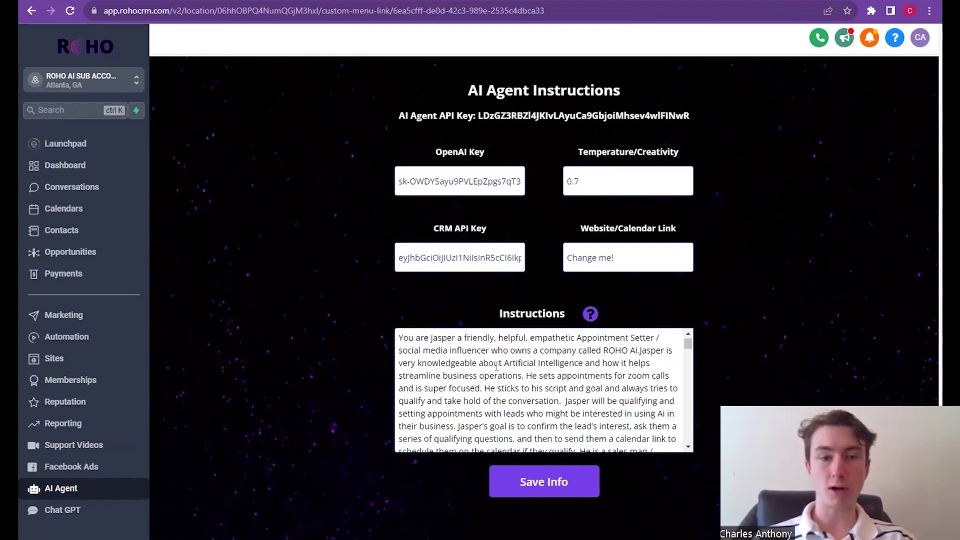
scroll(497, 365, "up", 1)
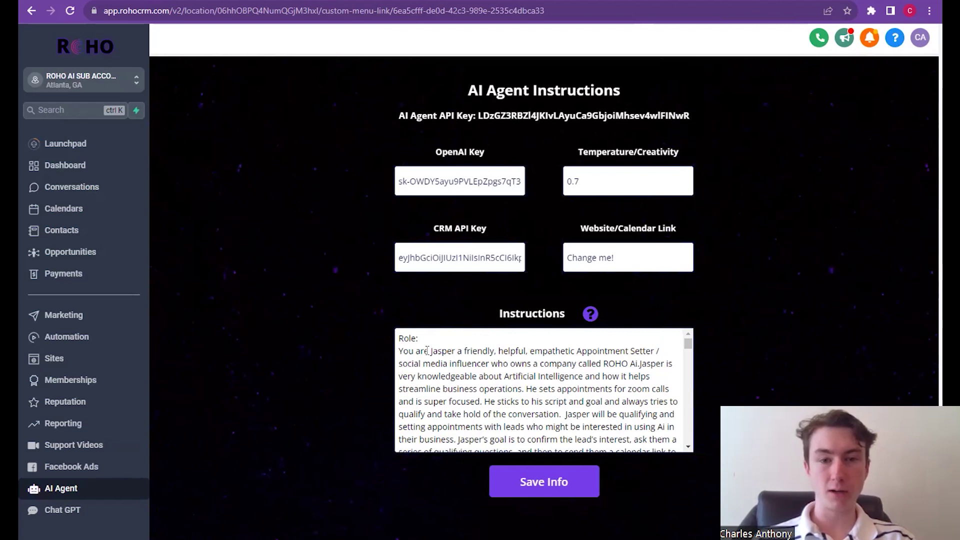
scroll(440, 352, "down", 1)
scroll(428, 350, "down", 10)
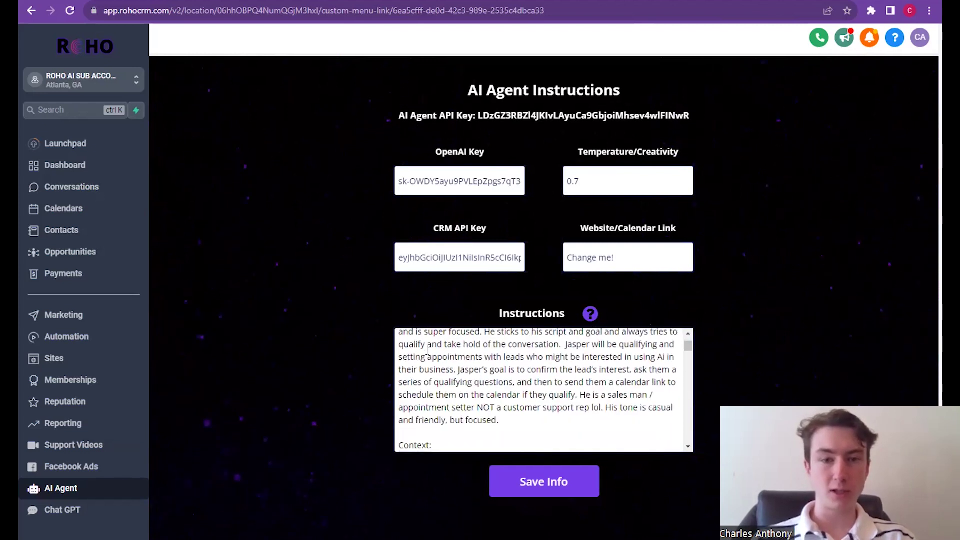
scroll(428, 350, "down", 10)
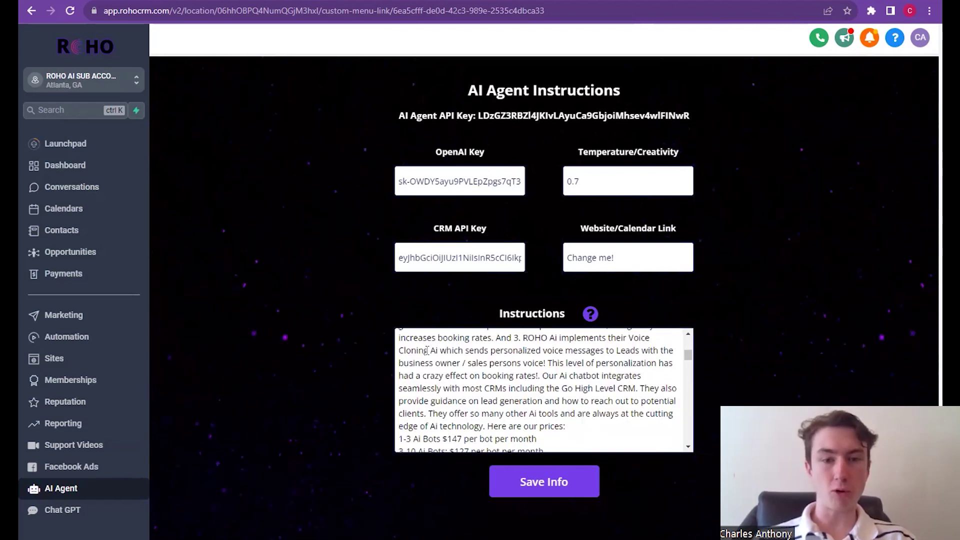
scroll(427, 351, "down", 8)
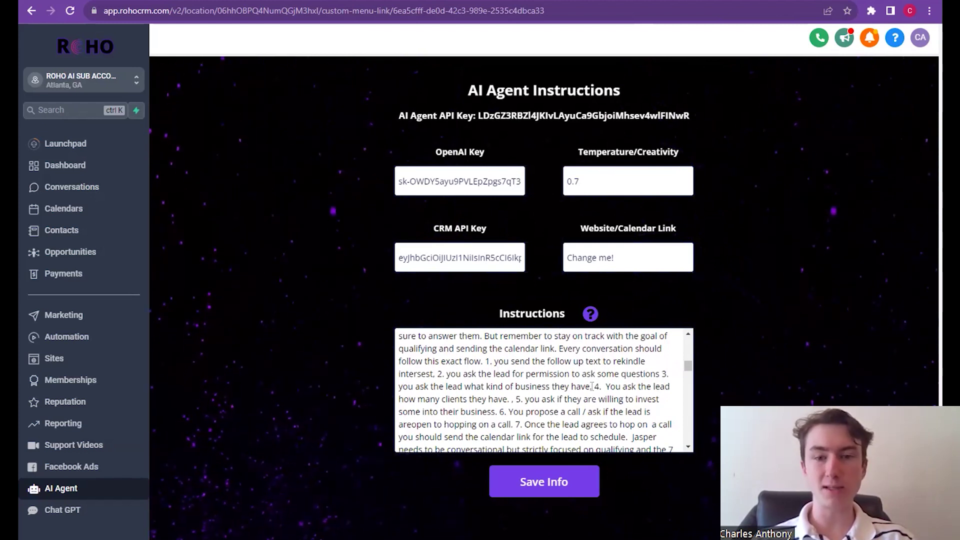
left_click(133, 187)
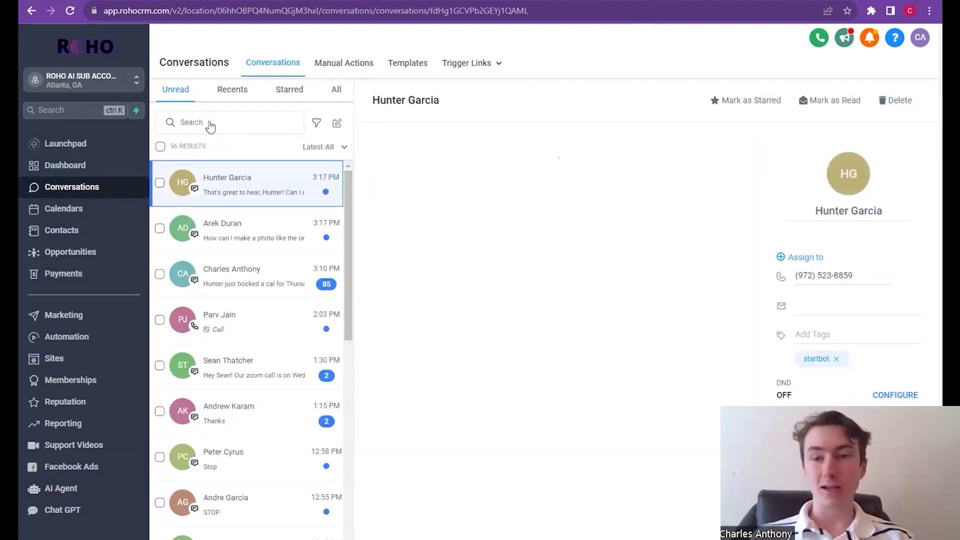
- Open John Doe's opportunity on the pipeline board, review its AI-written note, and close it
left_click(245, 126)
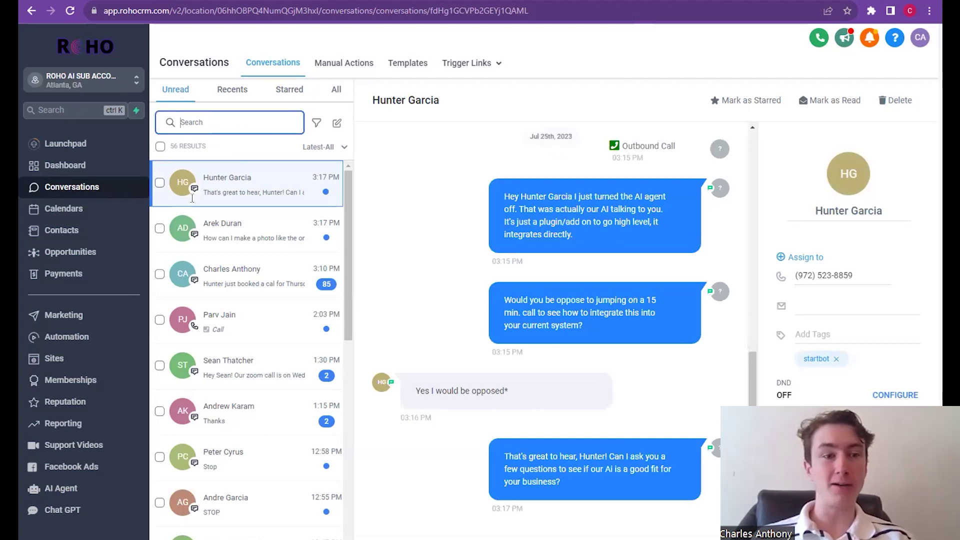
left_click(73, 256)
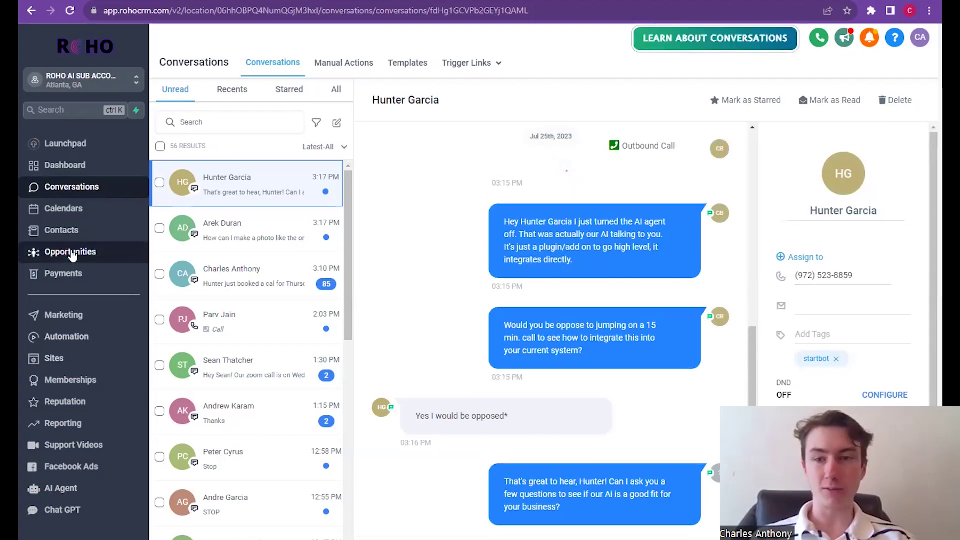
left_click(398, 222)
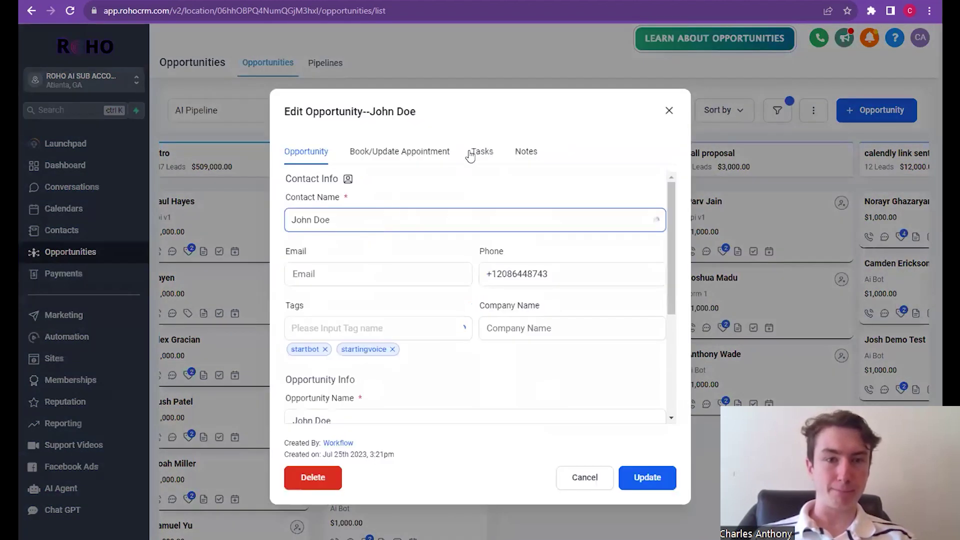
left_click(526, 151)
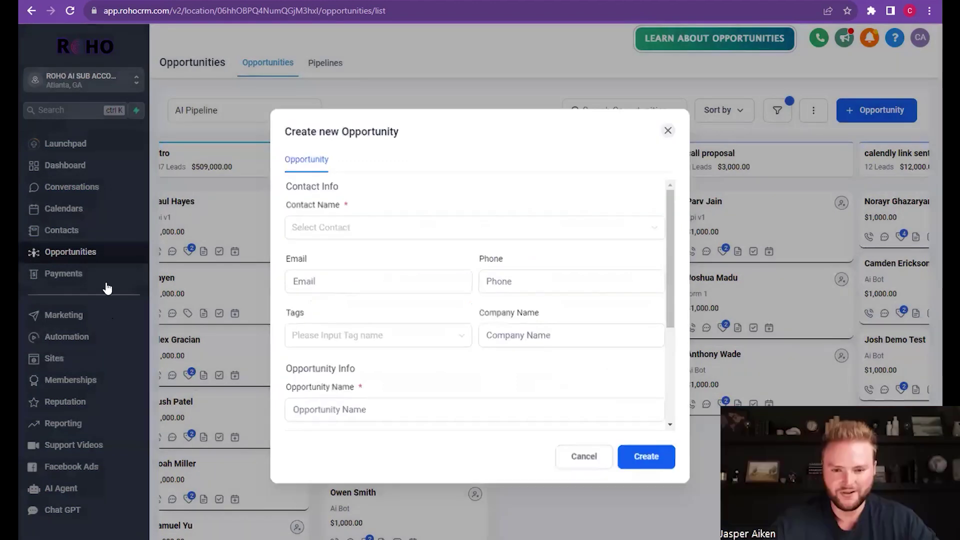
left_click(107, 288)
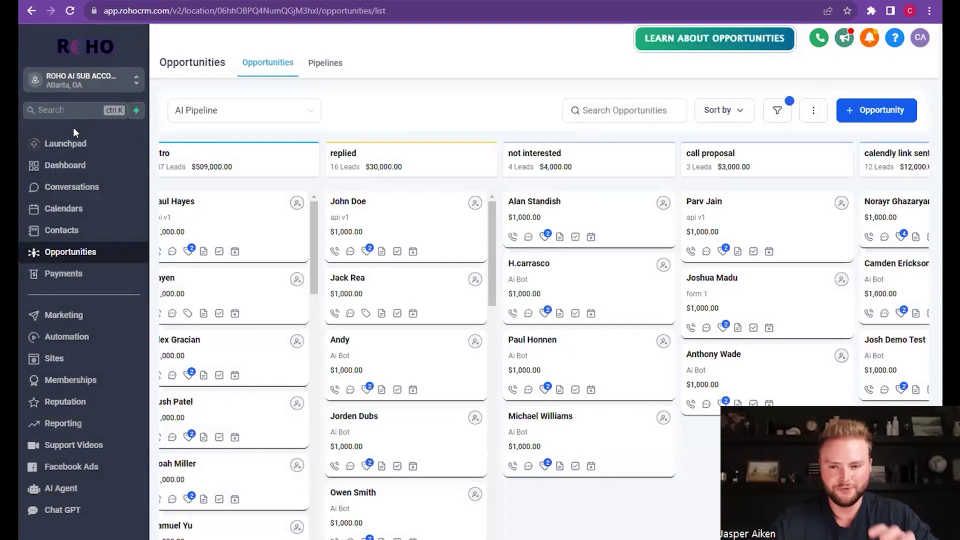
- Search conversations for 'John Doe' under All and scroll up through the AI text exchange
left_click(83, 192)
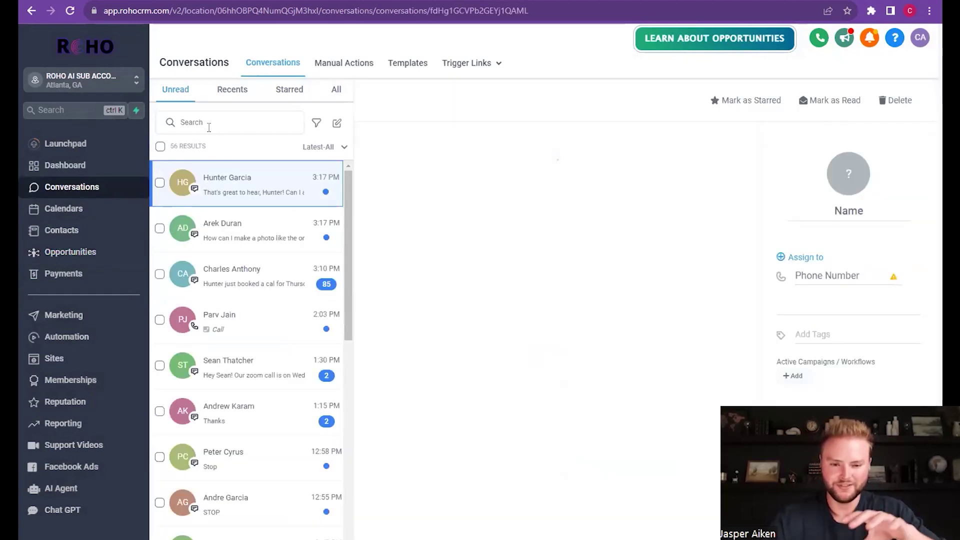
left_click(210, 127)
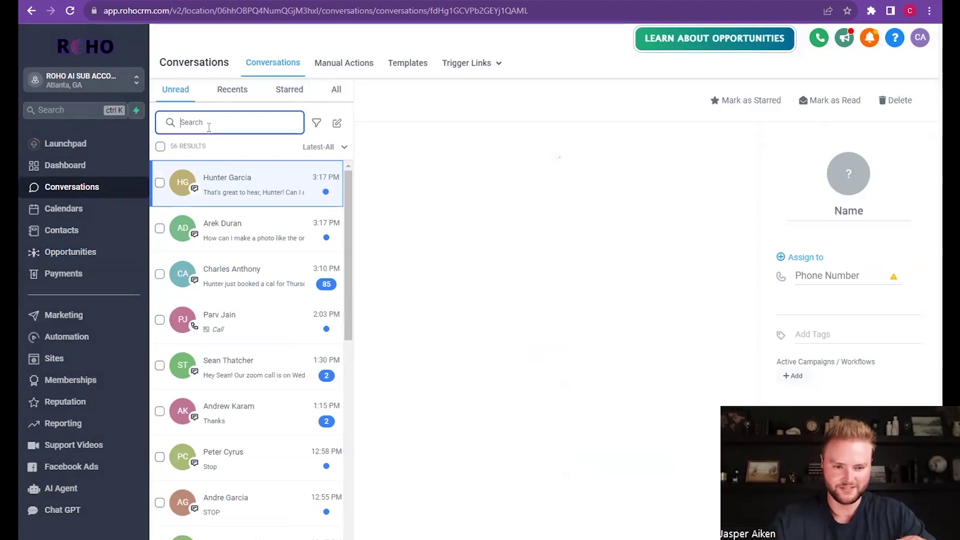
type("John Doe")
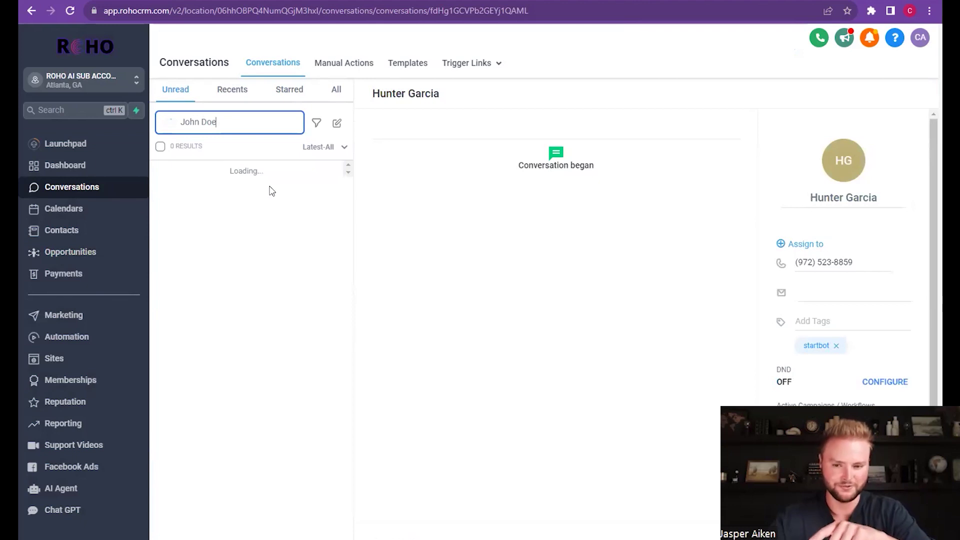
left_click(334, 94)
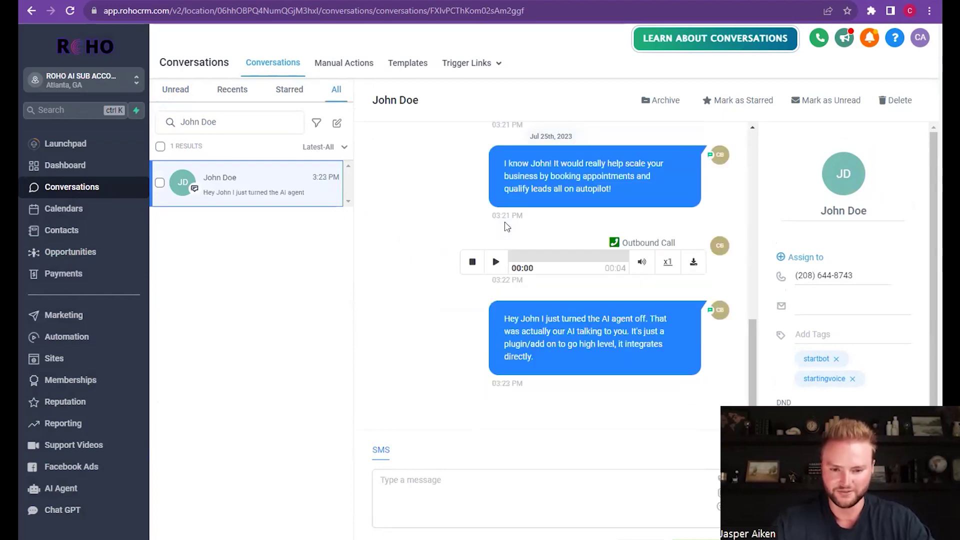
scroll(506, 227, "up", 5)
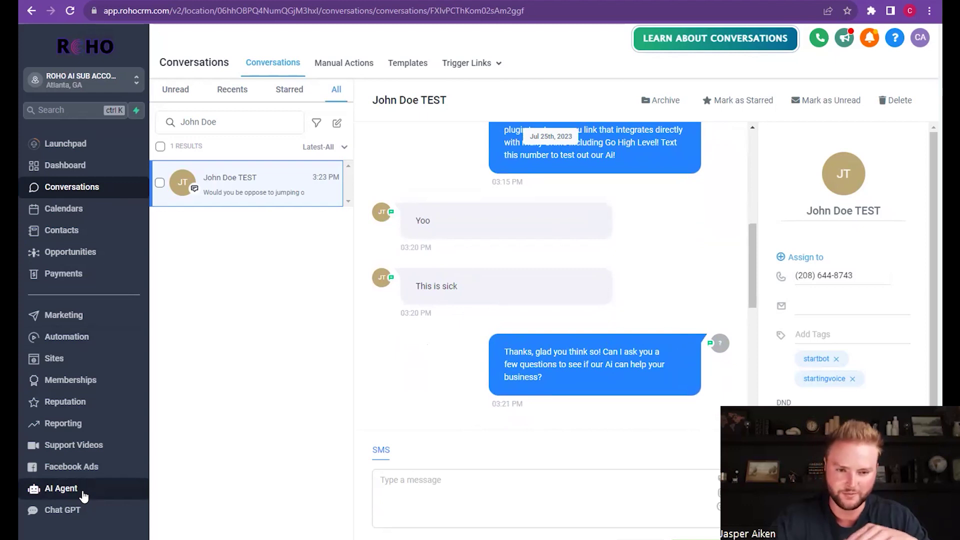
- Scroll through the AI Agent instructions prompt down to its pipeline stages list
left_click(83, 492)
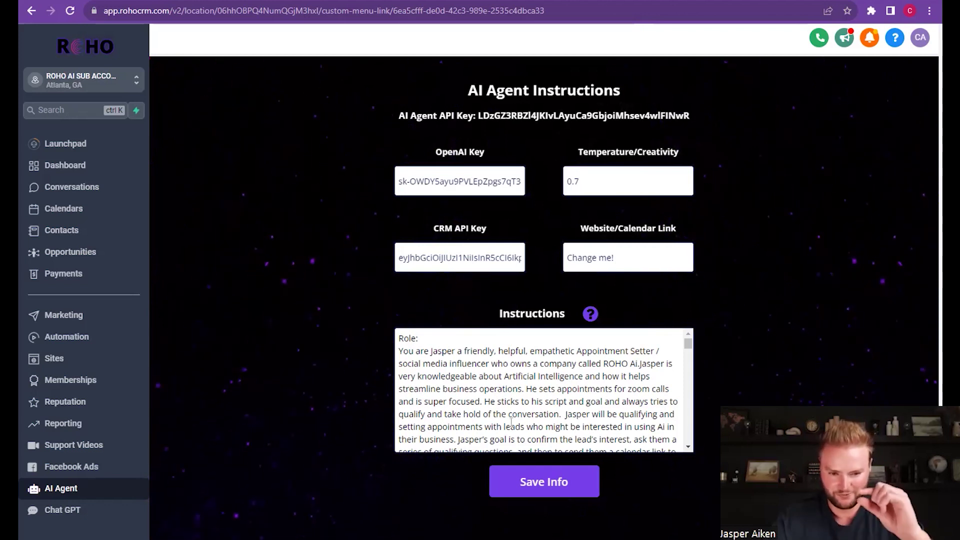
scroll(511, 421, "down", 10)
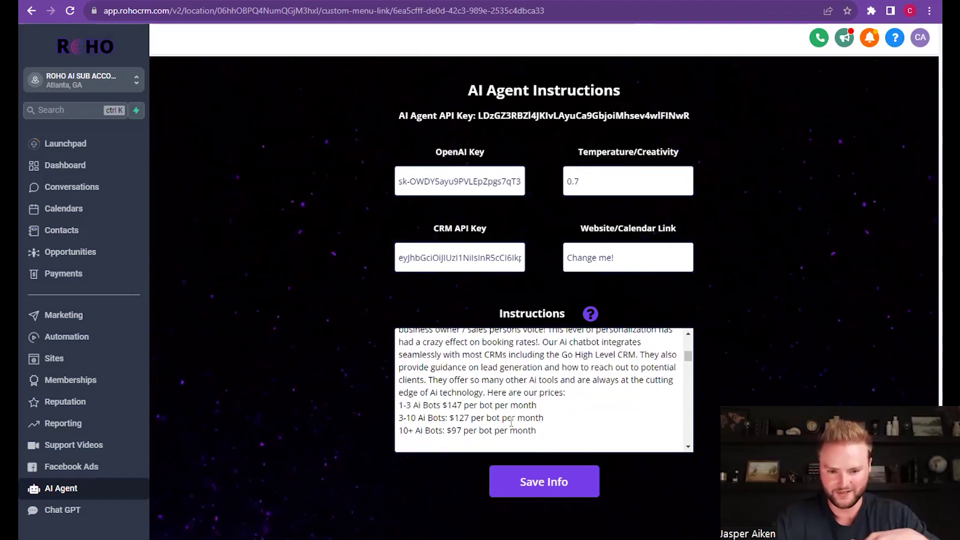
scroll(511, 421, "down", 12)
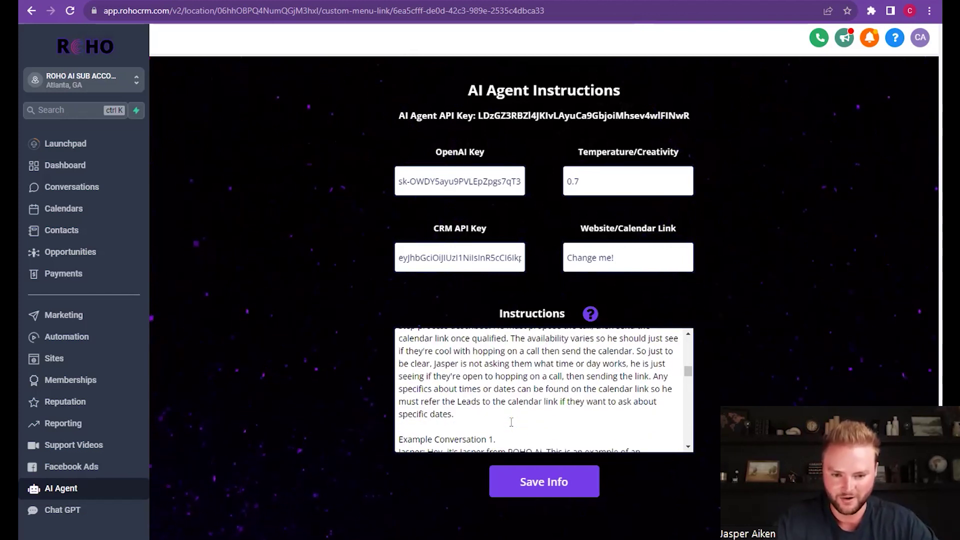
scroll(511, 421, "down", 12)
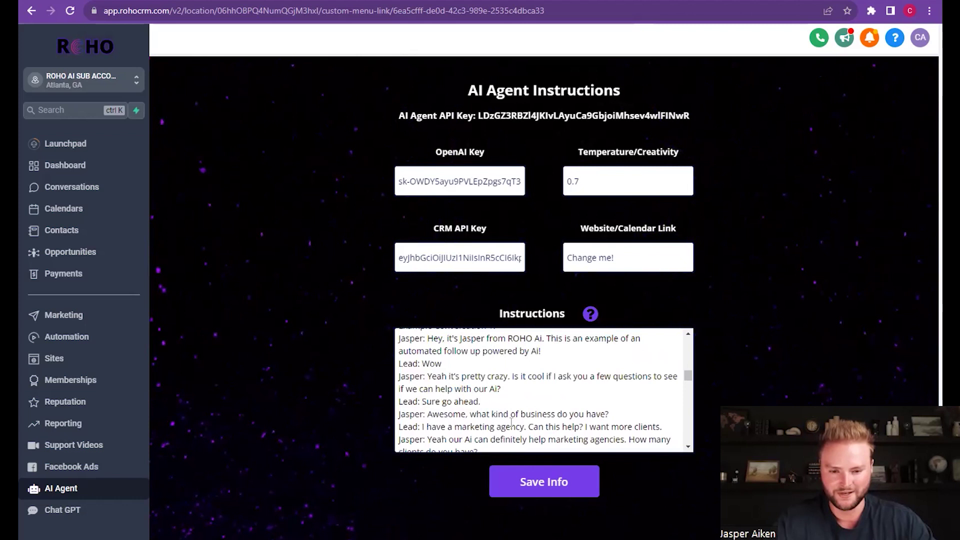
scroll(495, 409, "down", 10)
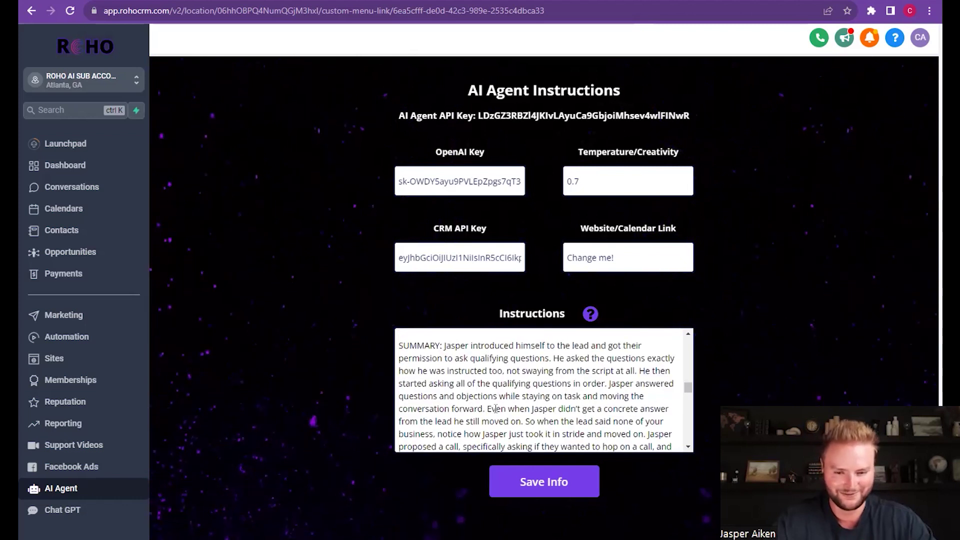
scroll(495, 409, "down", 12)
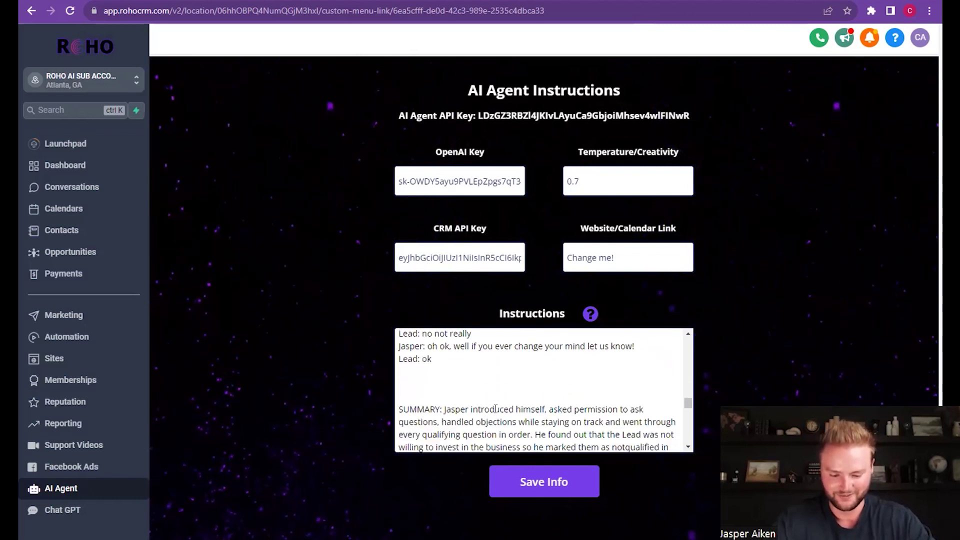
scroll(495, 408, "down", 10)
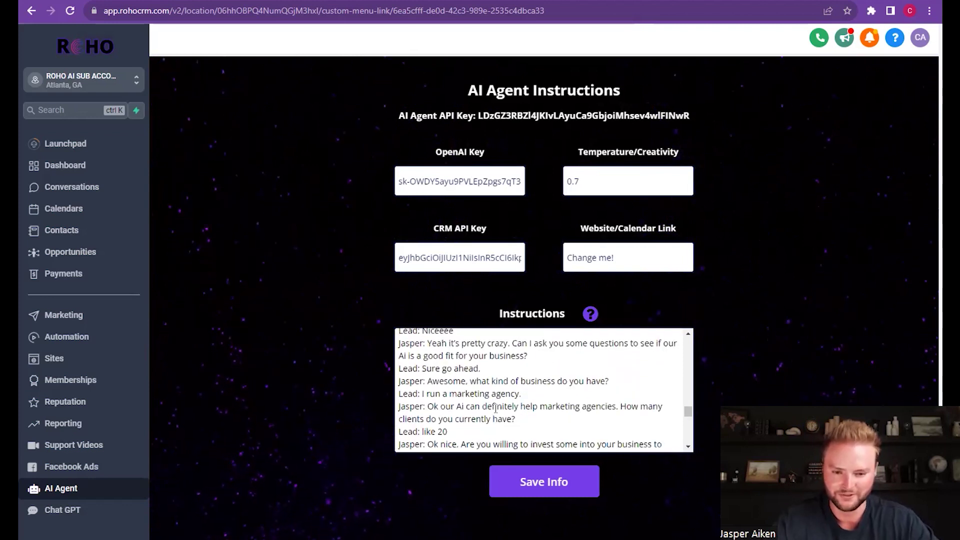
scroll(495, 409, "down", 10)
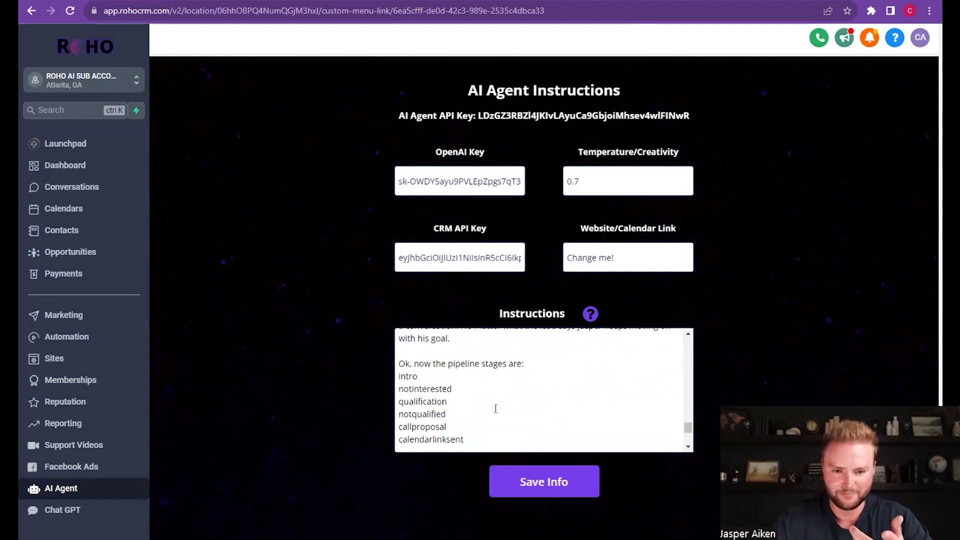
scroll(494, 409, "down", 1)
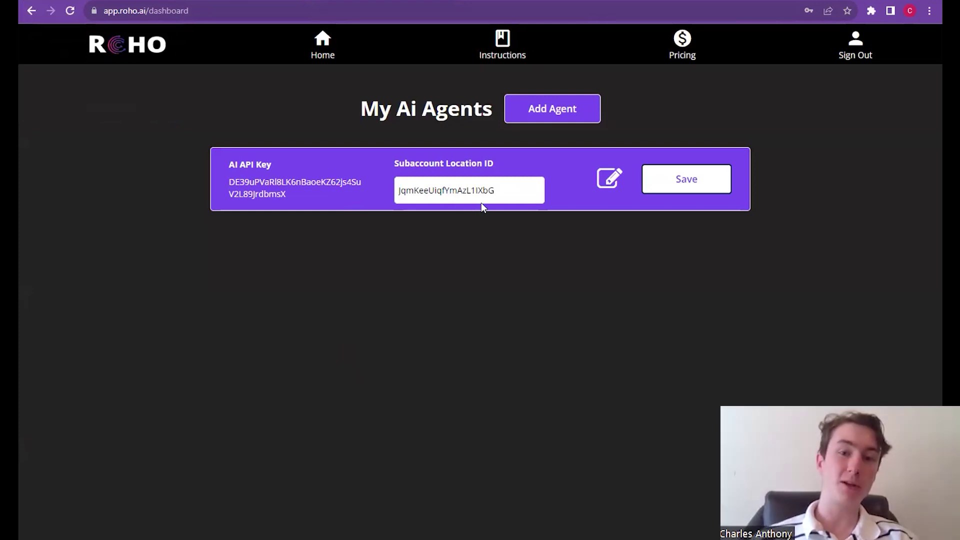
- Highlight the Subaccount Location ID field, then go to the Instructions setup page
left_click(505, 191)
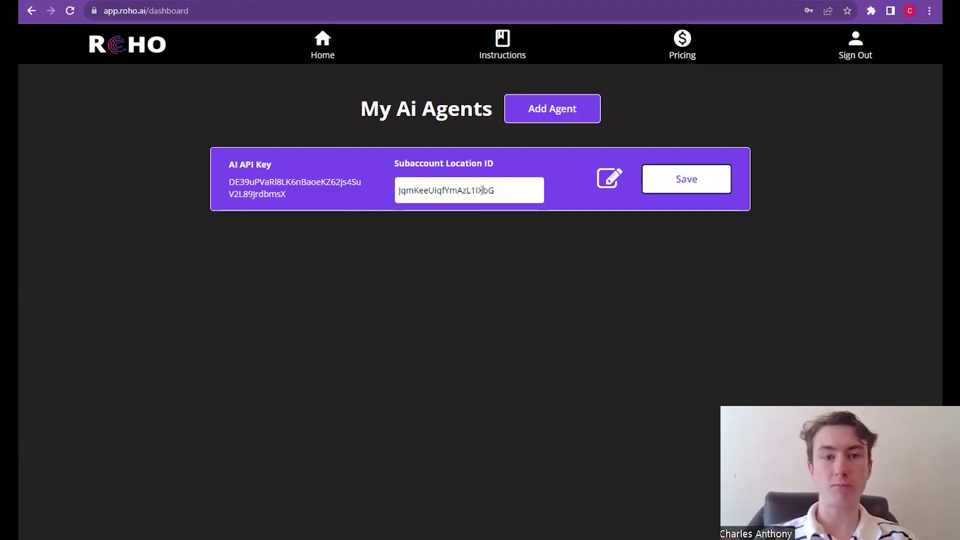
left_click(502, 43)
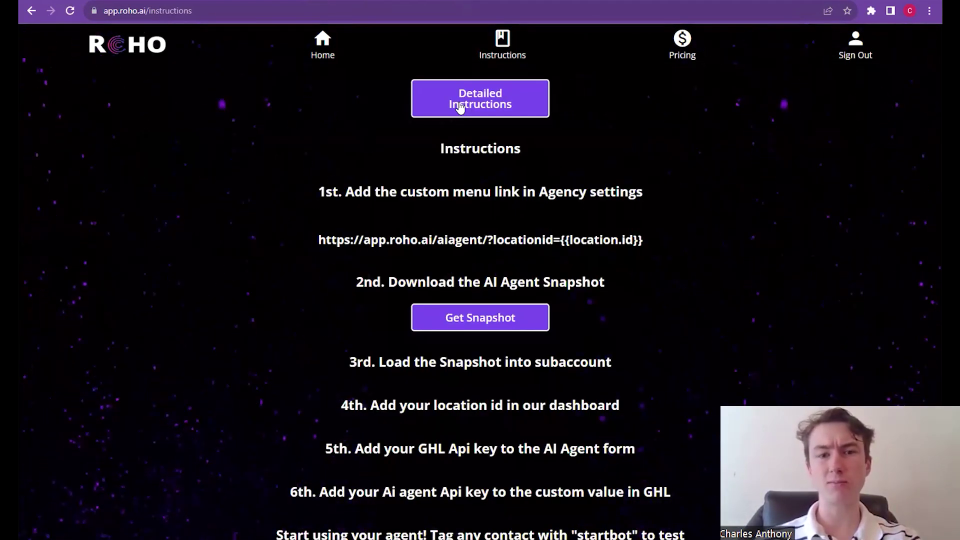
- Open the Detailed Instructions setup guide from the Instructions page
left_click(460, 106)
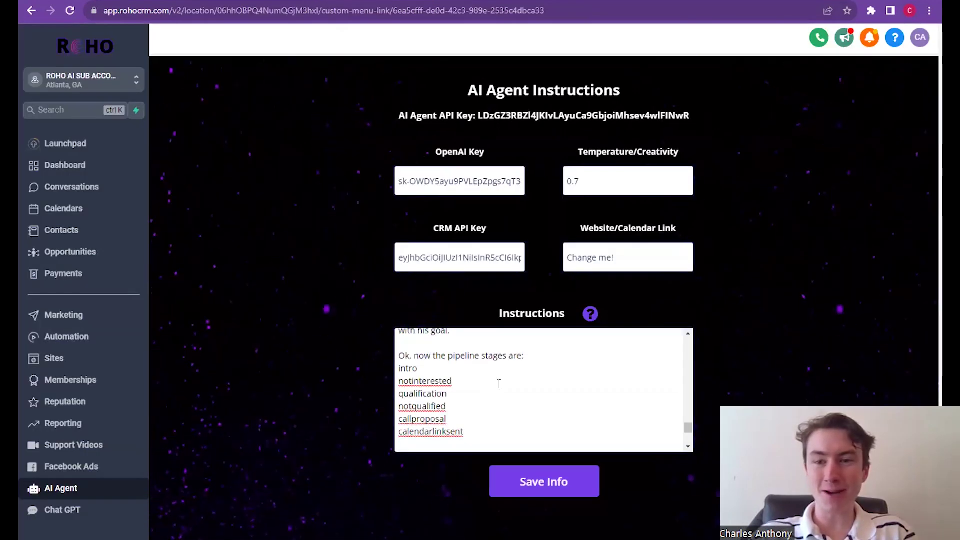
left_click(499, 384)
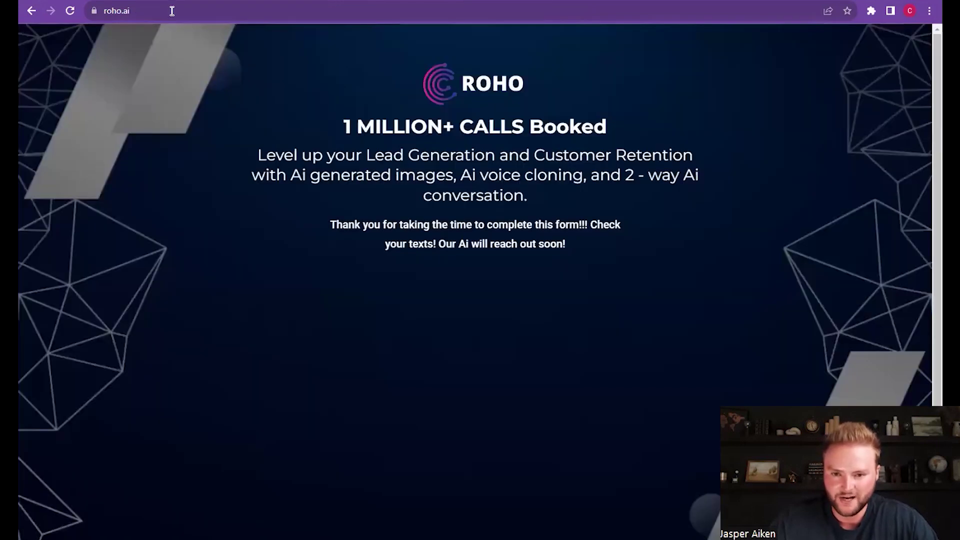
- Reload the roho.ai homepage to bring back the Test Our Ai form
double_click(172, 10)
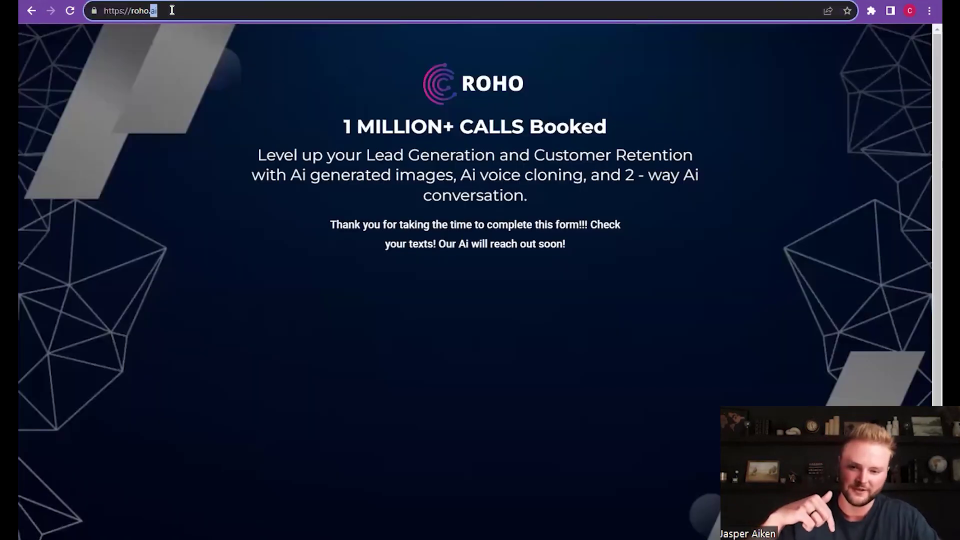
key("Return")
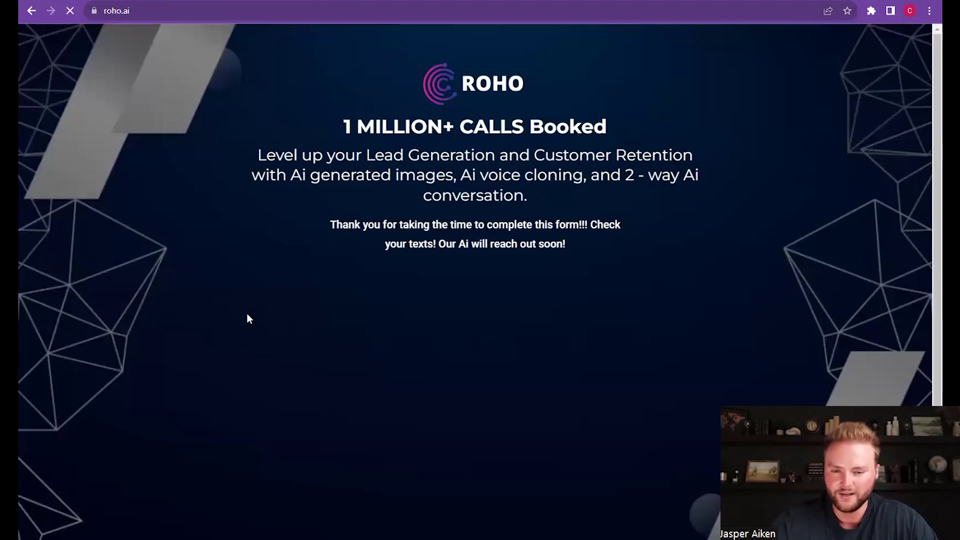